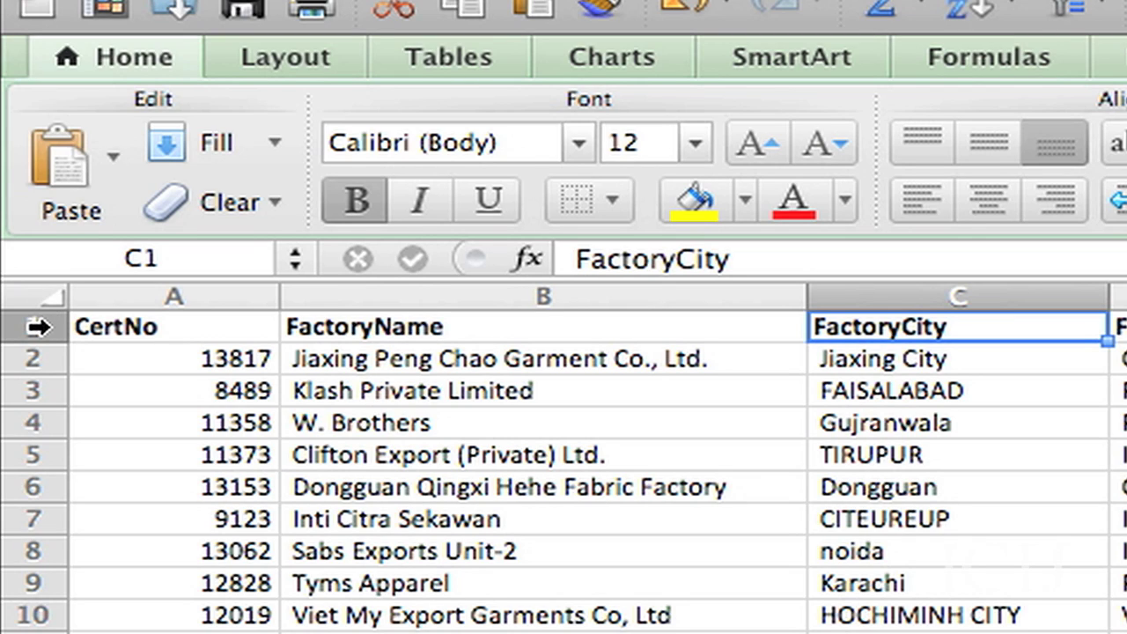
- Sort the whole sheet by the values in FactoryCountry from A to Z, treating the first row as headers
click(29, 300)
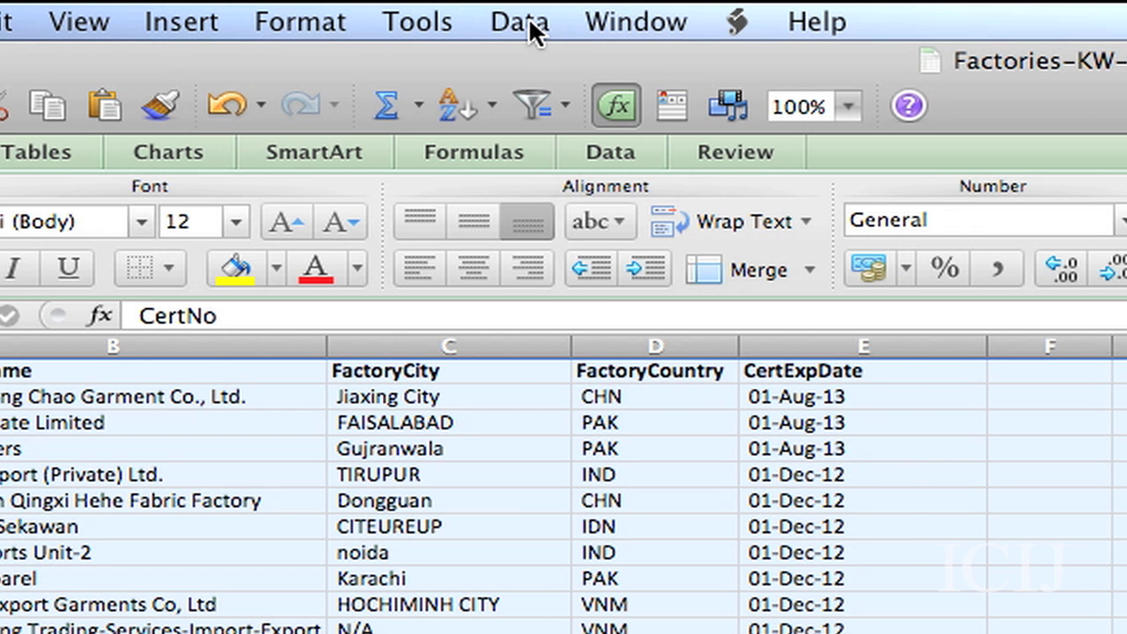
click(520, 22)
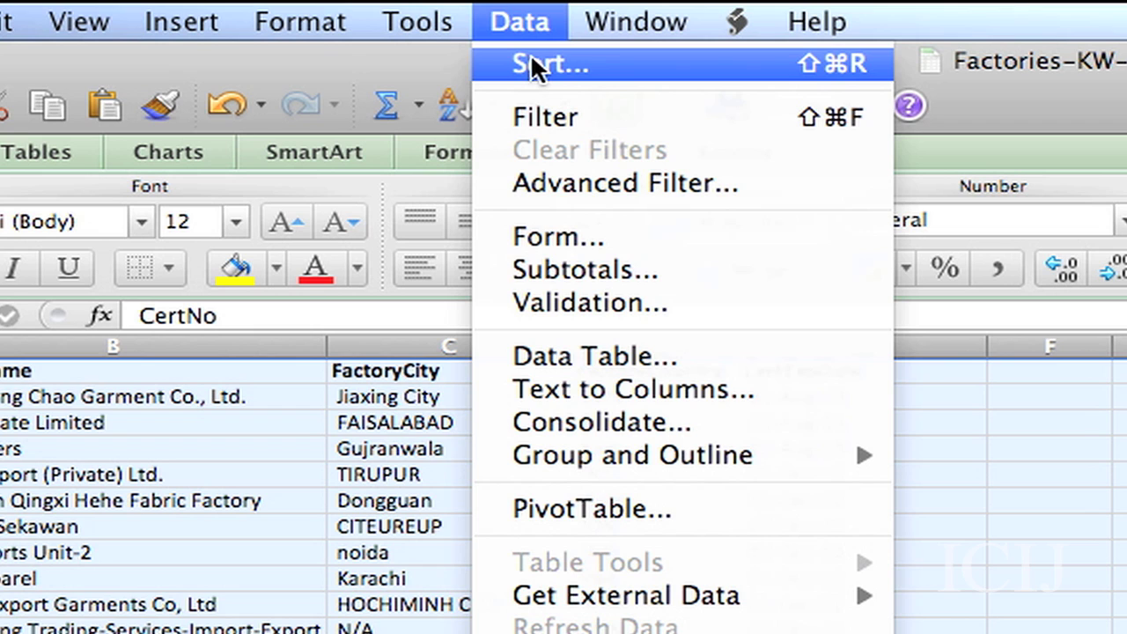
click(533, 64)
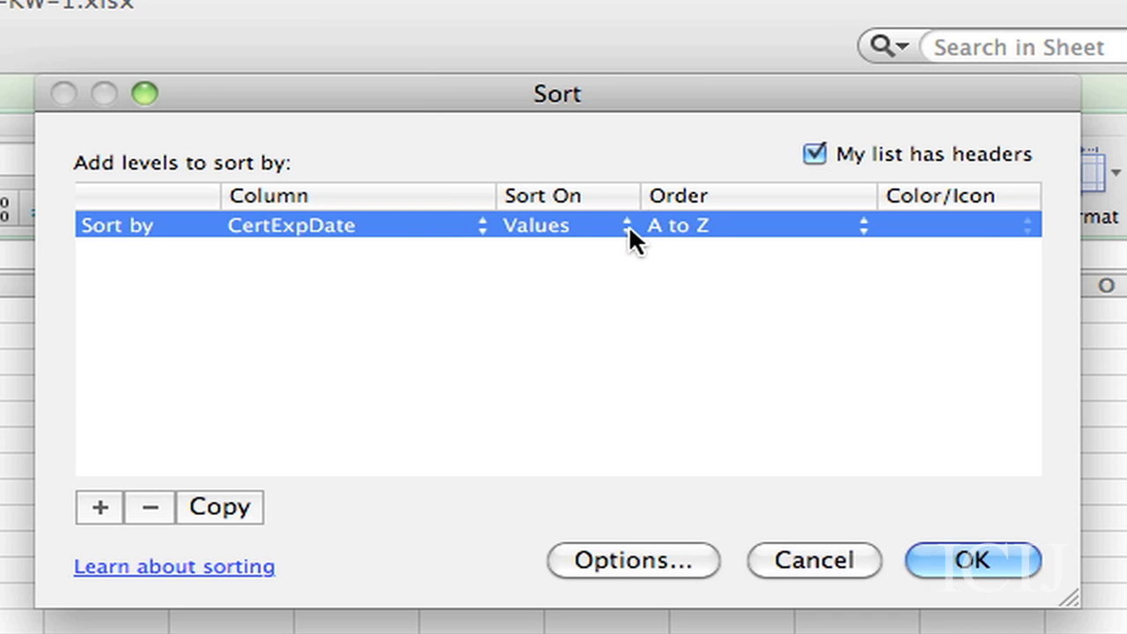
click(629, 227)
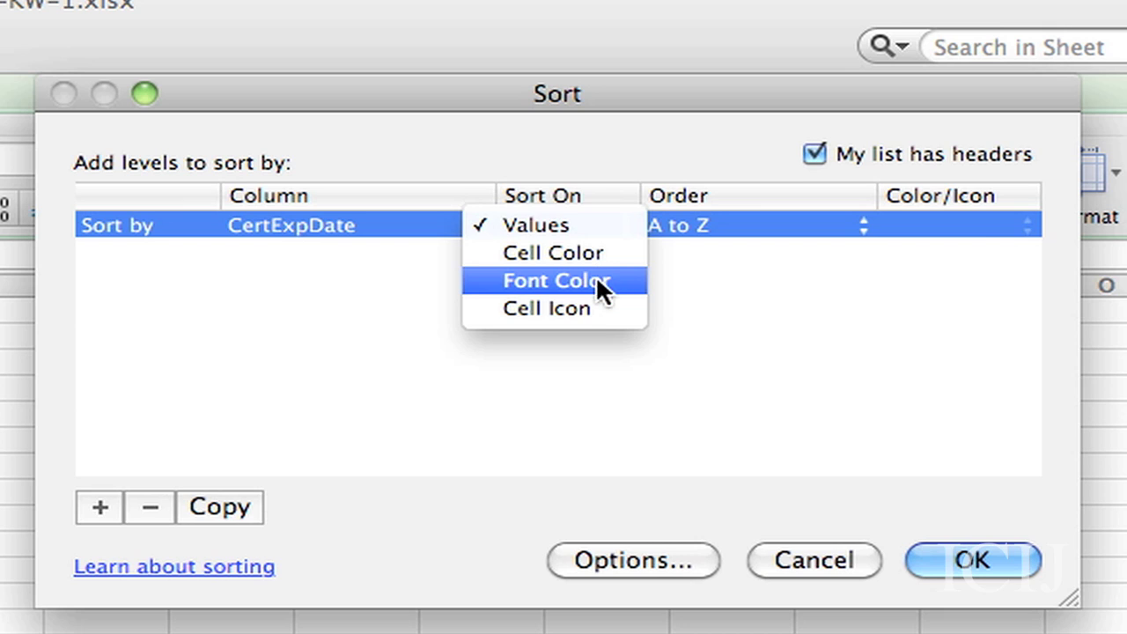
click(577, 94)
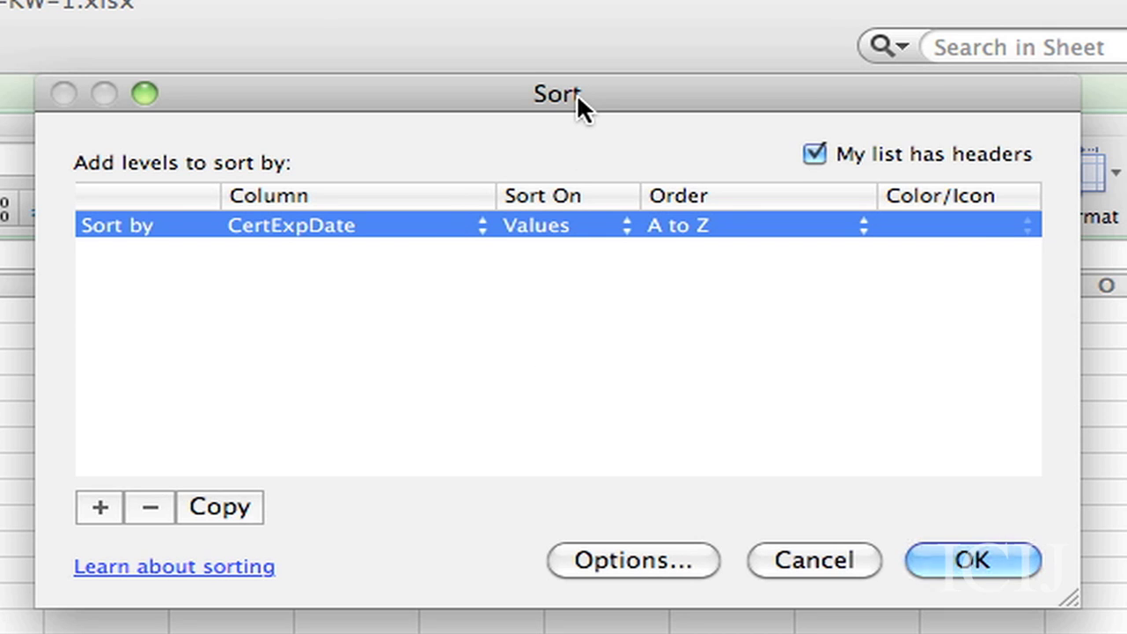
click(480, 227)
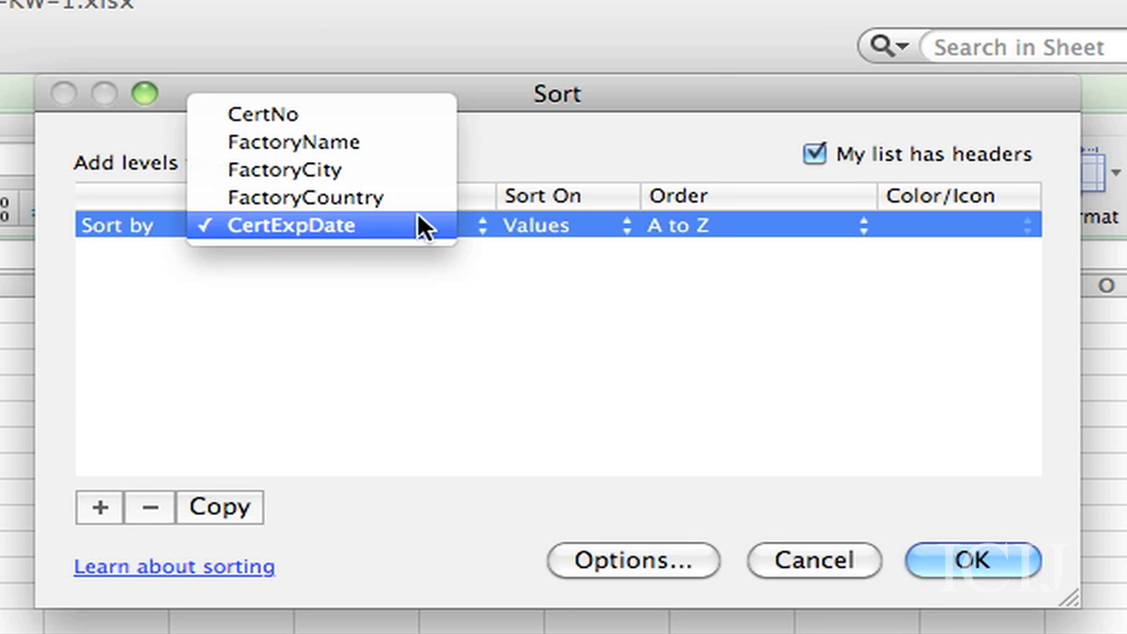
click(390, 198)
click(859, 202)
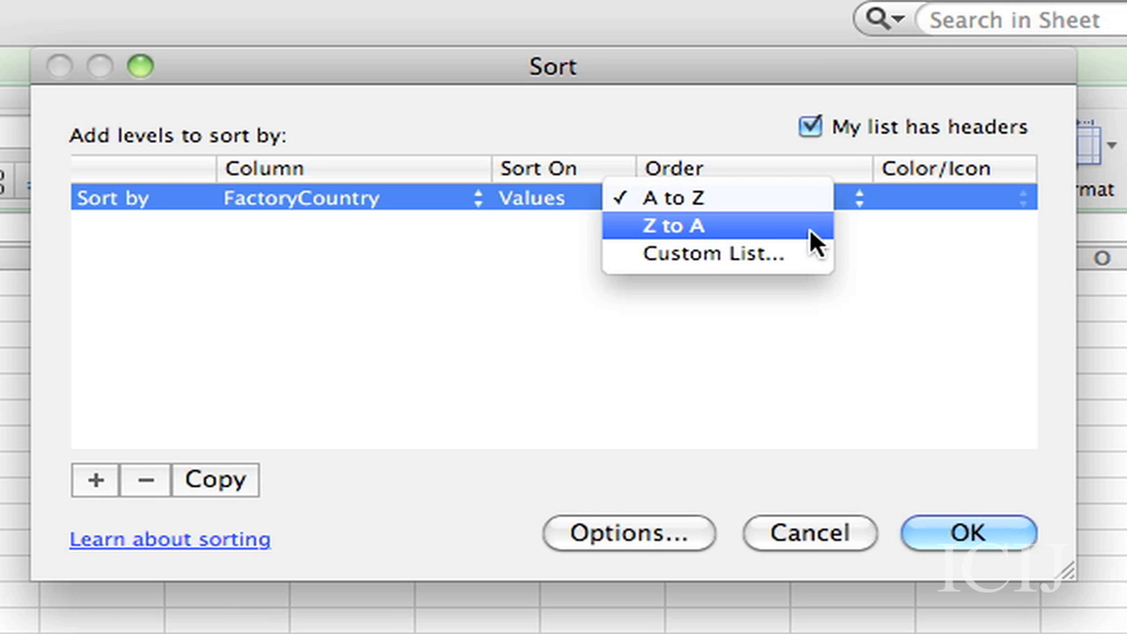
click(974, 520)
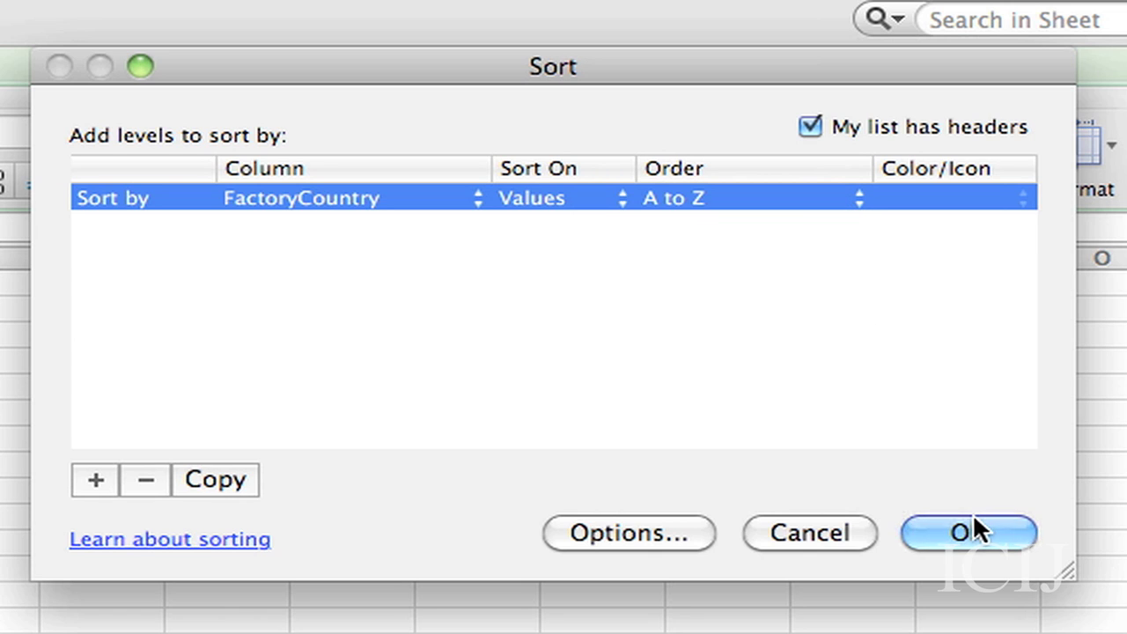
click(974, 538)
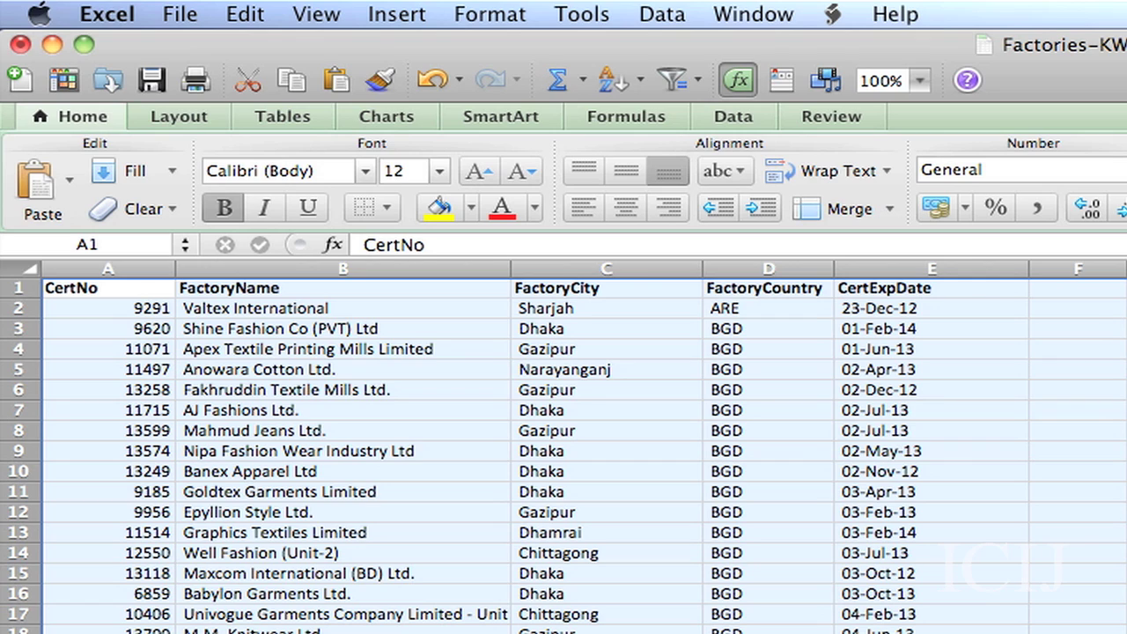
scroll(787, 443, down, 5)
scroll(787, 443, up, 5)
click(788, 443)
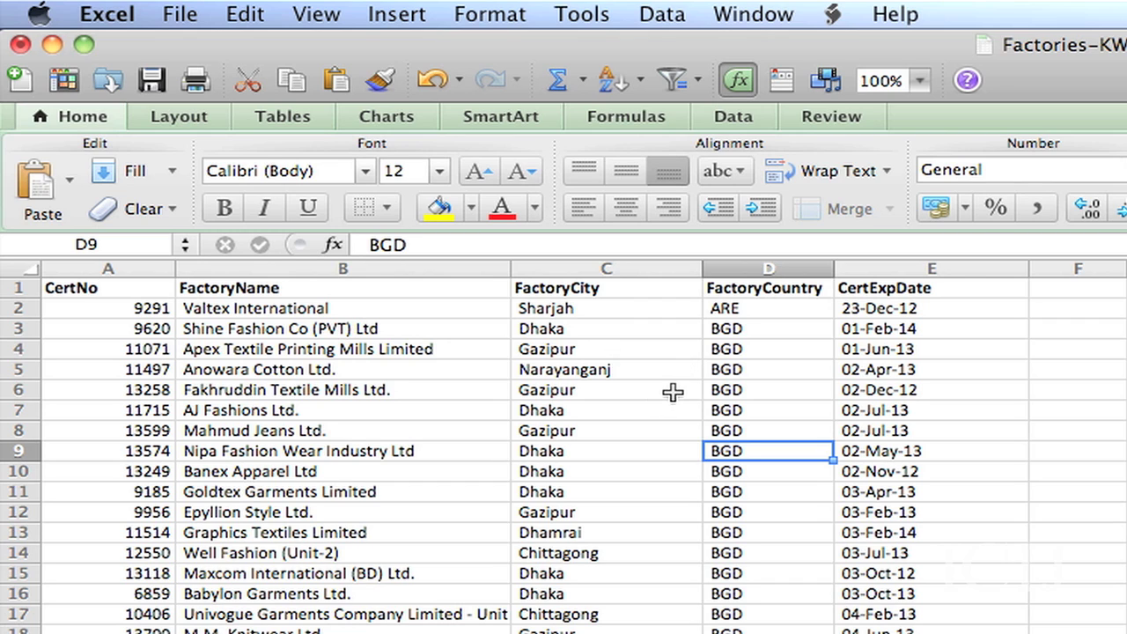
- Turn on filtering for the header row
click(19, 289)
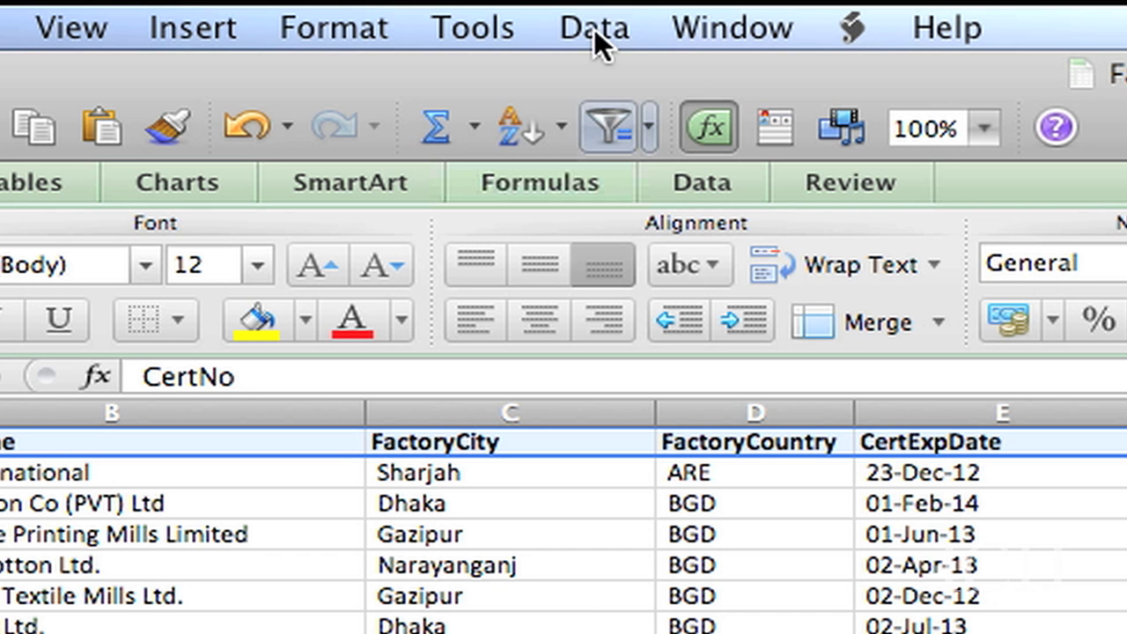
click(599, 5)
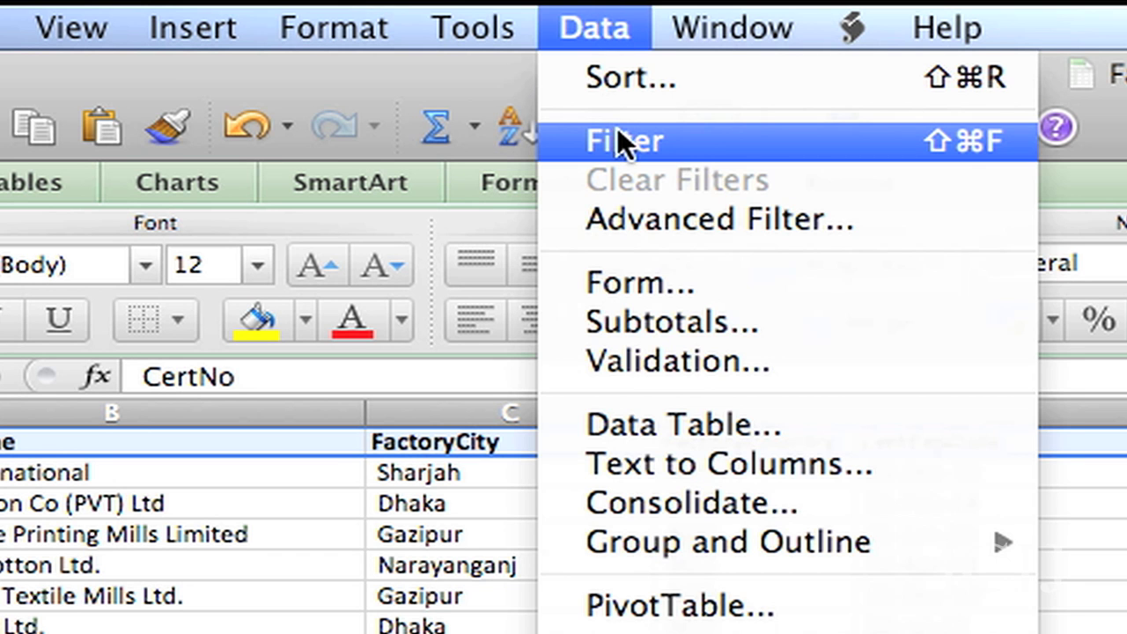
click(618, 133)
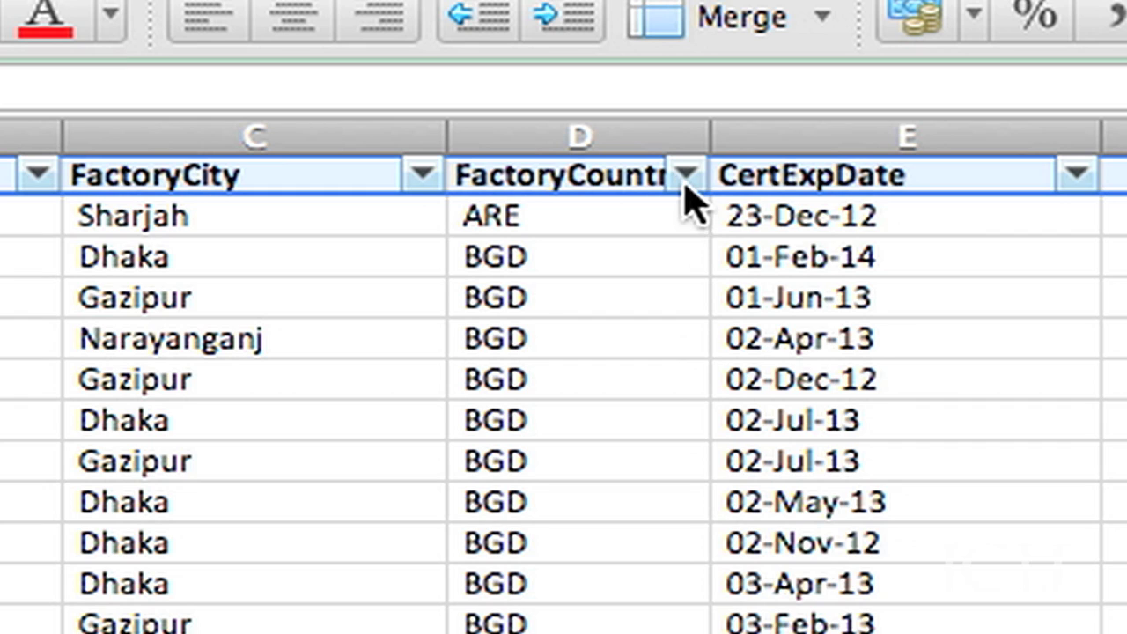
- Filter the FactoryCountry column to include only CHN
click(590, 181)
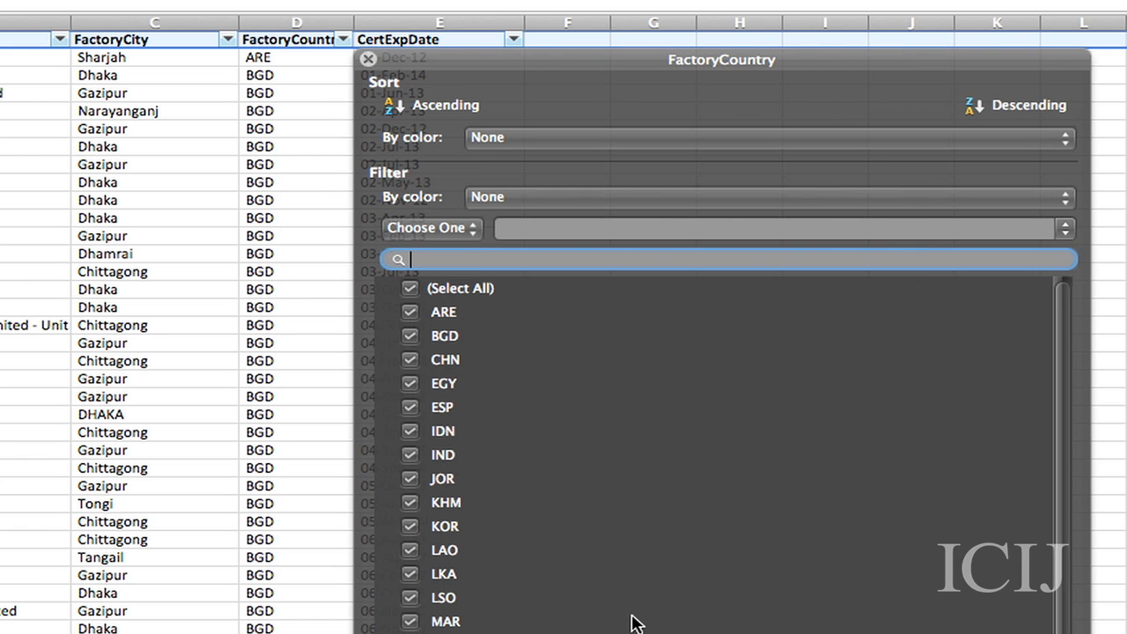
click(411, 291)
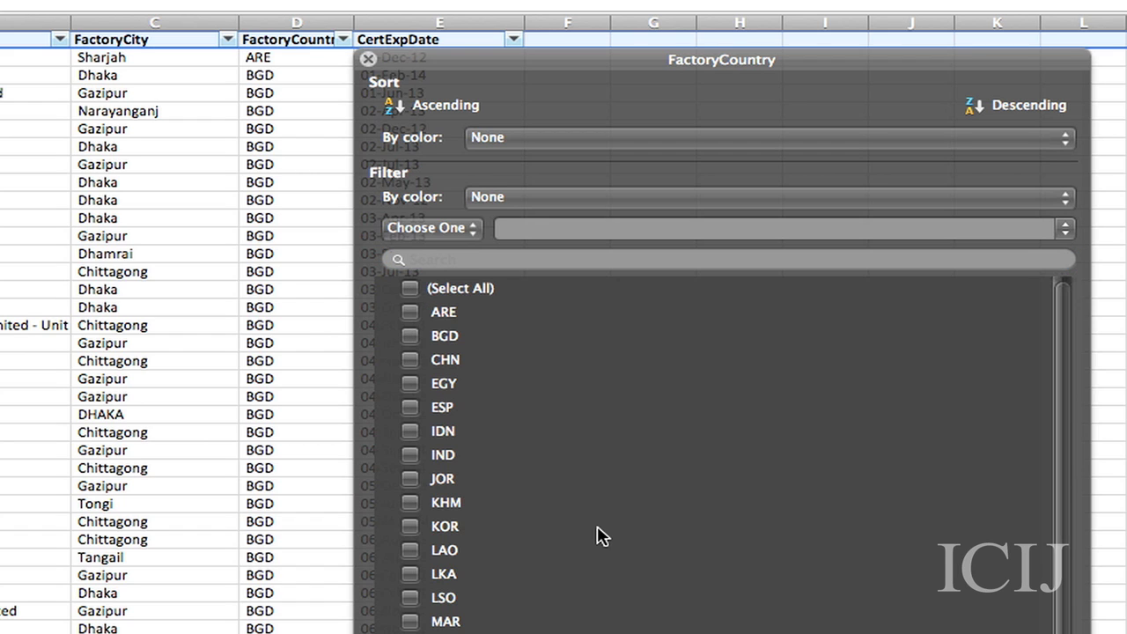
scroll(596, 536, down, 1)
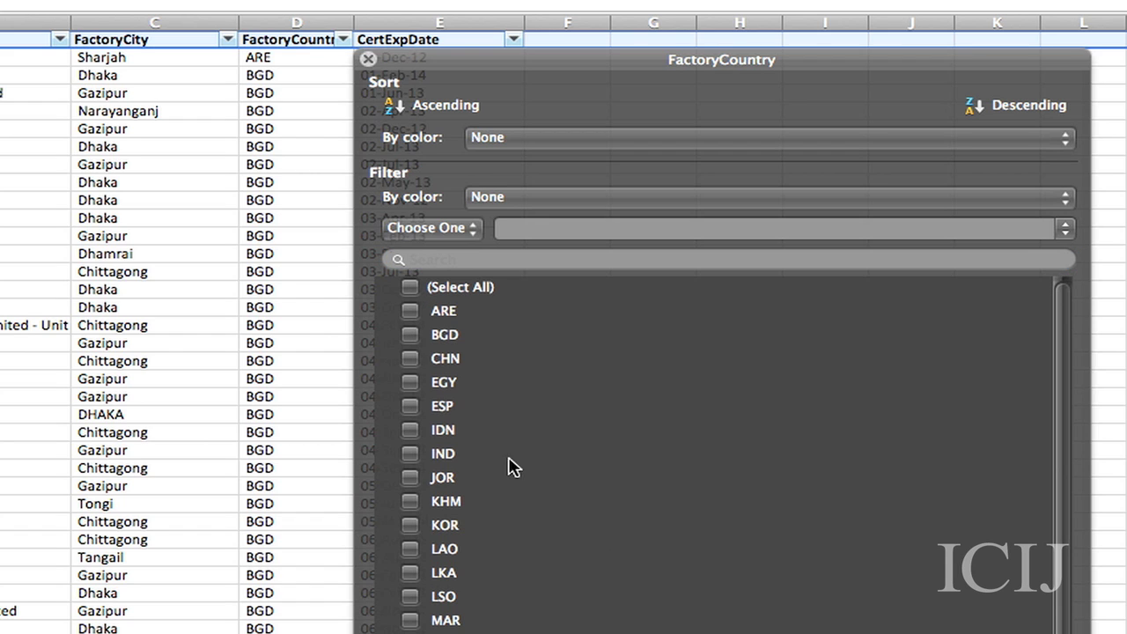
click(411, 360)
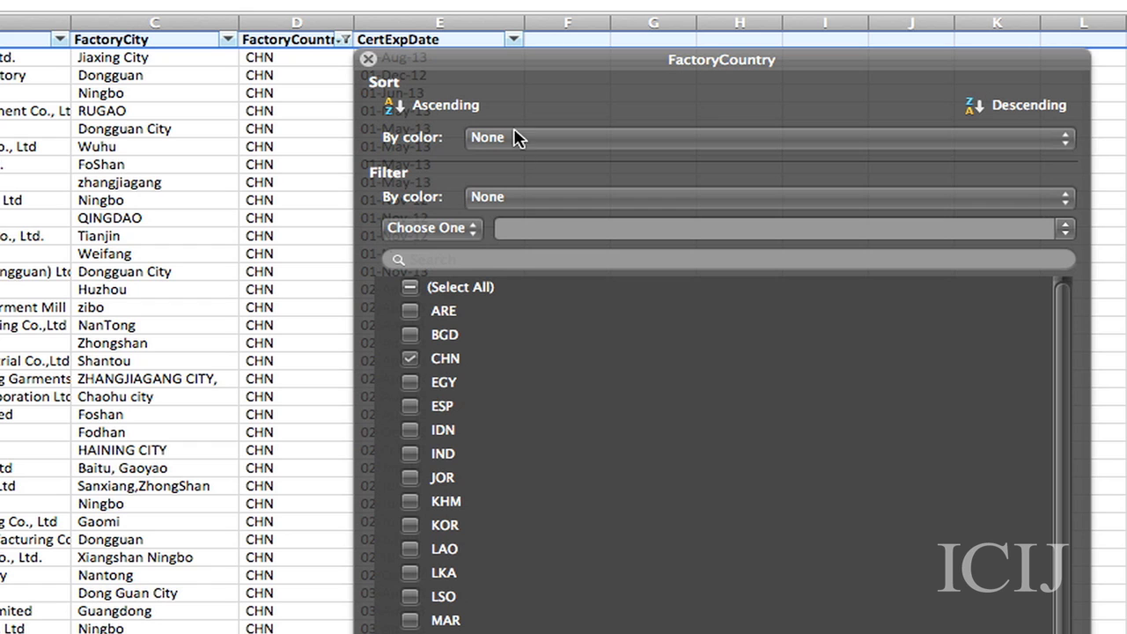
drag(510, 58, 966, 3)
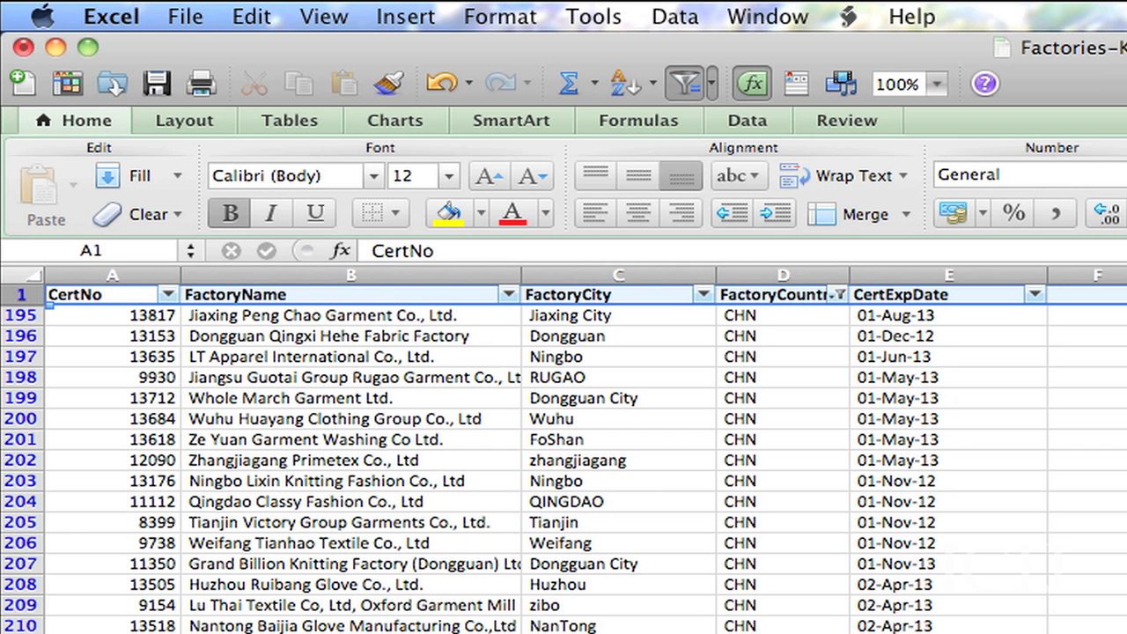
scroll(564, 467, down, 8)
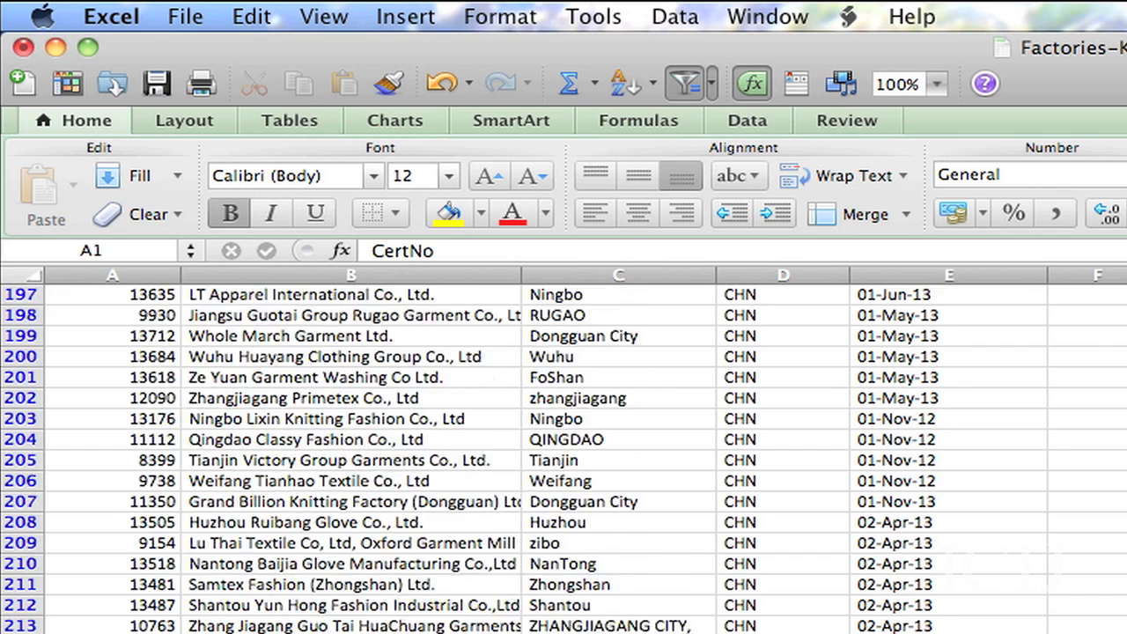
scroll(563, 467, up, 8)
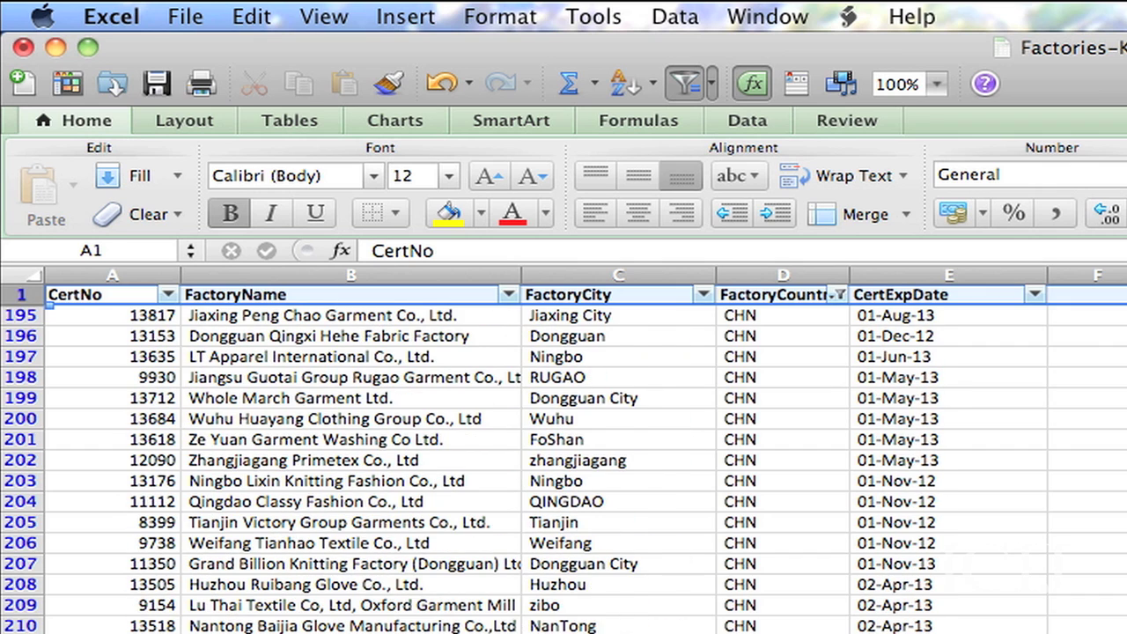
click(675, 604)
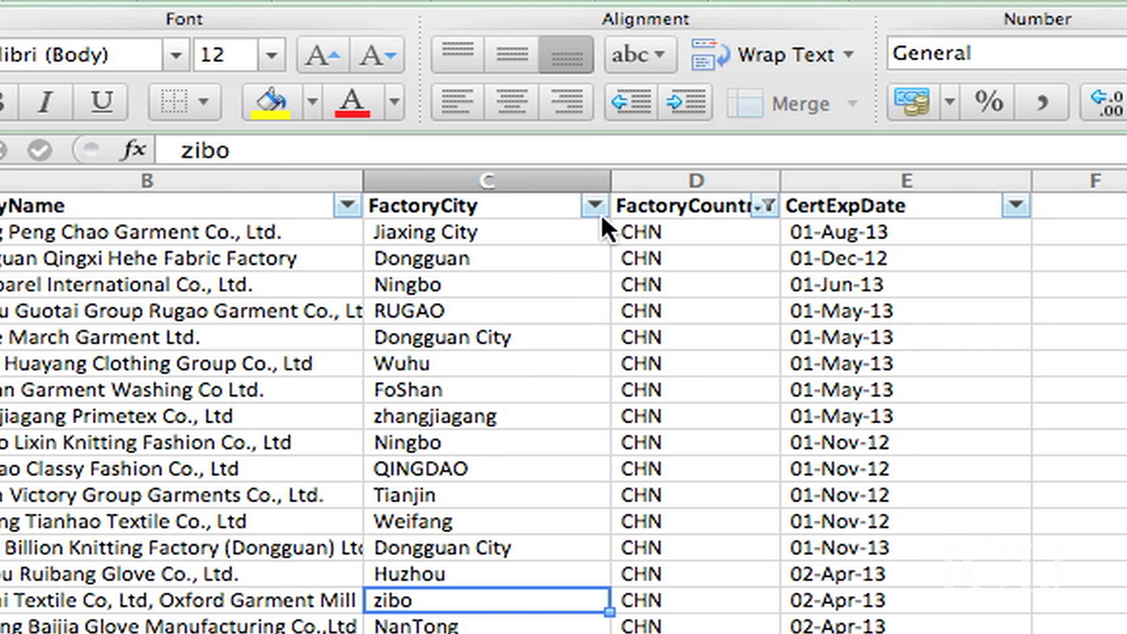
- Filter the FactoryCity column to include only Beijing and Dalian
click(703, 295)
drag(690, 627, 1126, 633)
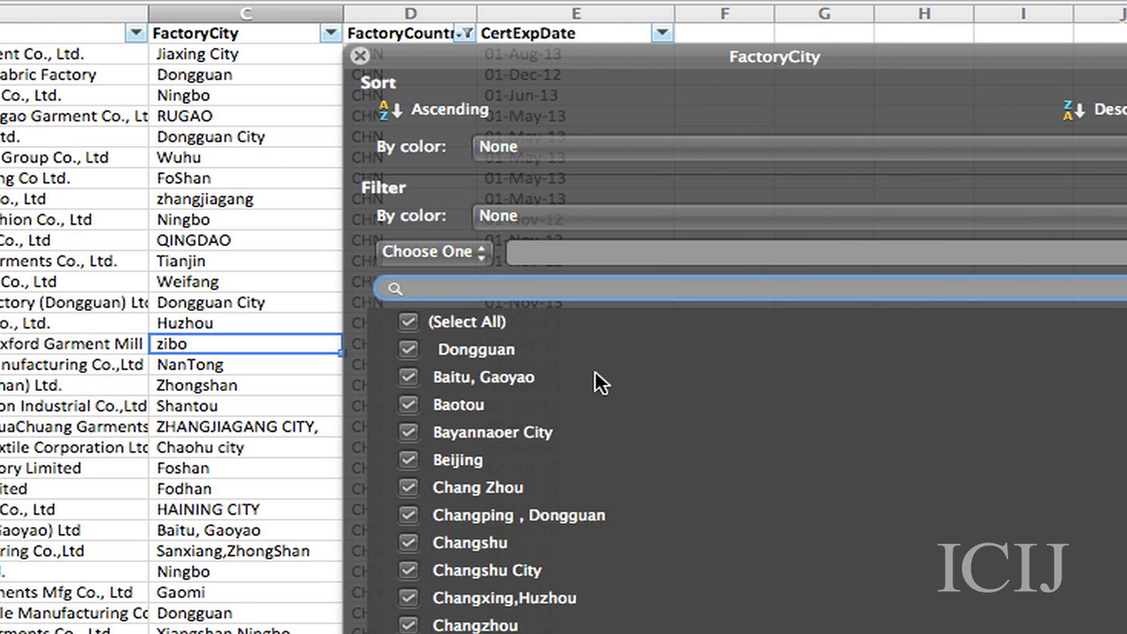
click(409, 321)
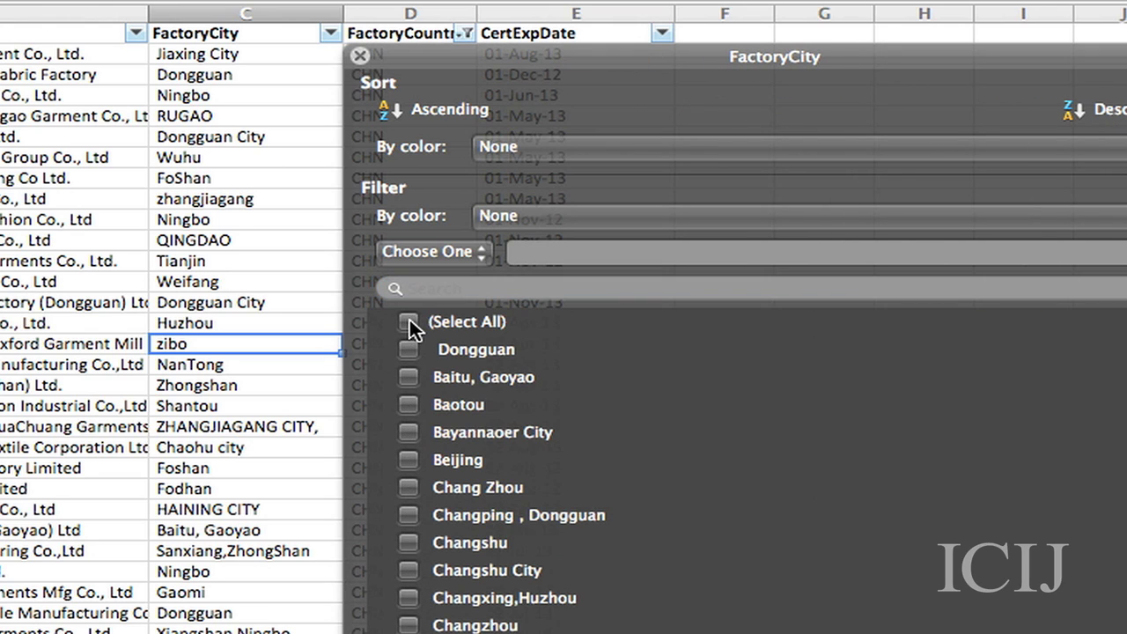
click(408, 460)
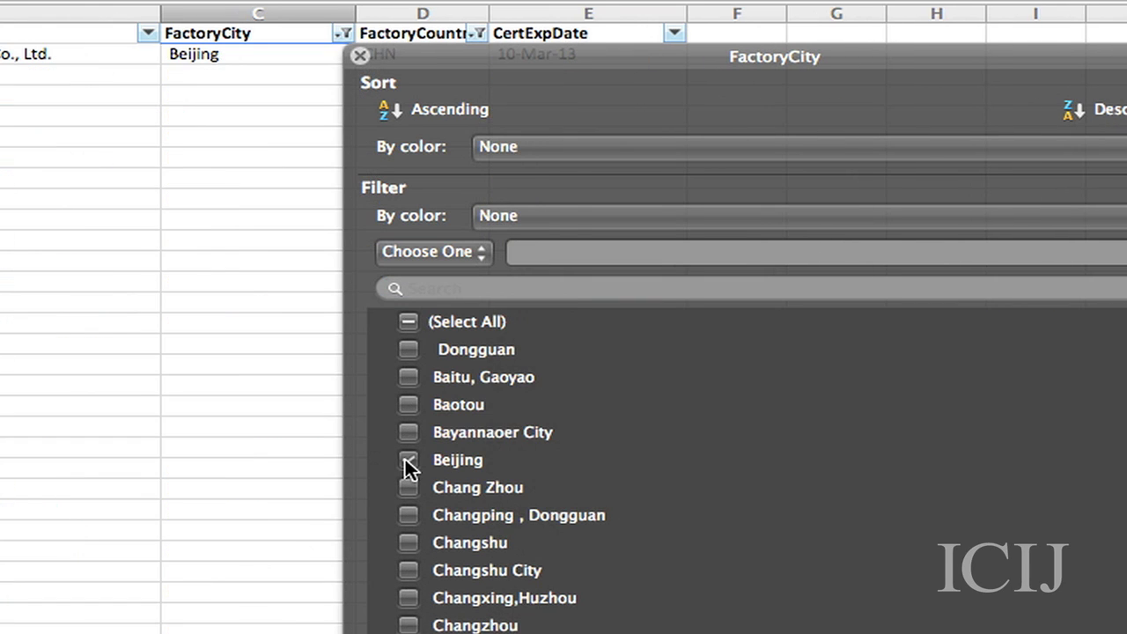
scroll(532, 546, down, 1)
scroll(532, 546, down, 5)
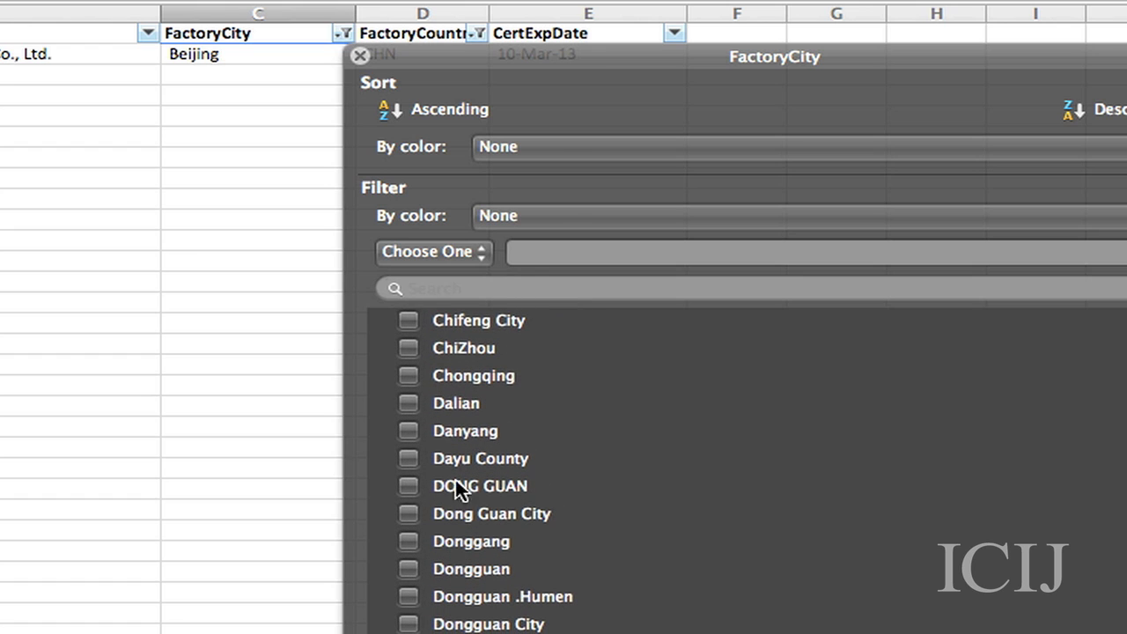
click(406, 397)
scroll(726, 554, down, 3)
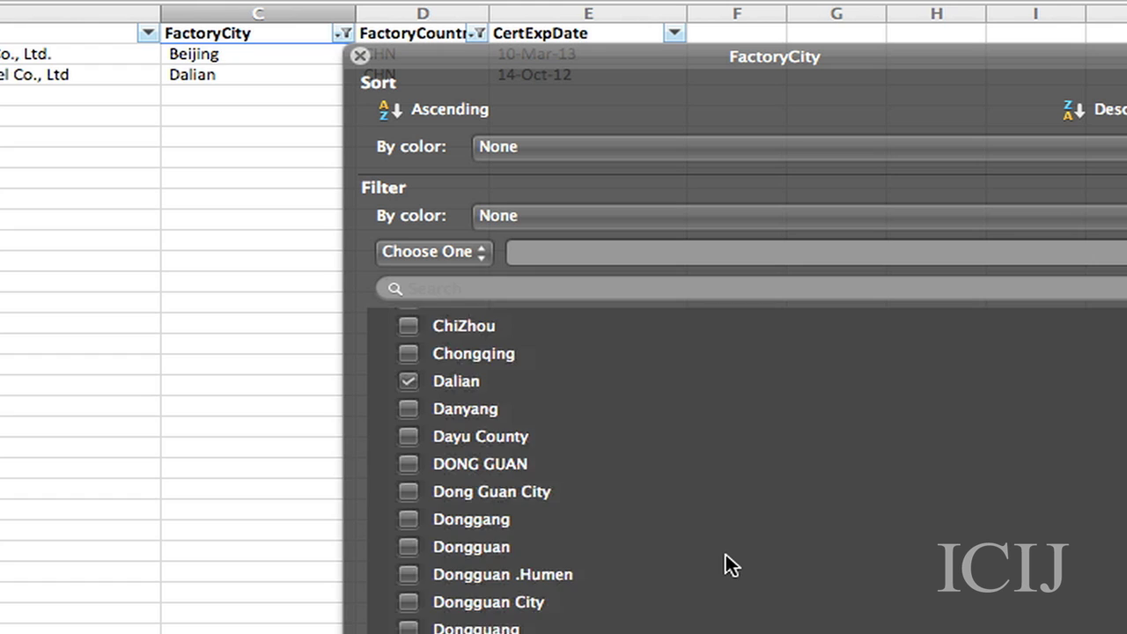
- Add Jiading District, Ji An, Huzhou City, Huzhou and Humen to the FactoryCity filter and close the filter settings
scroll(726, 554, down, 10)
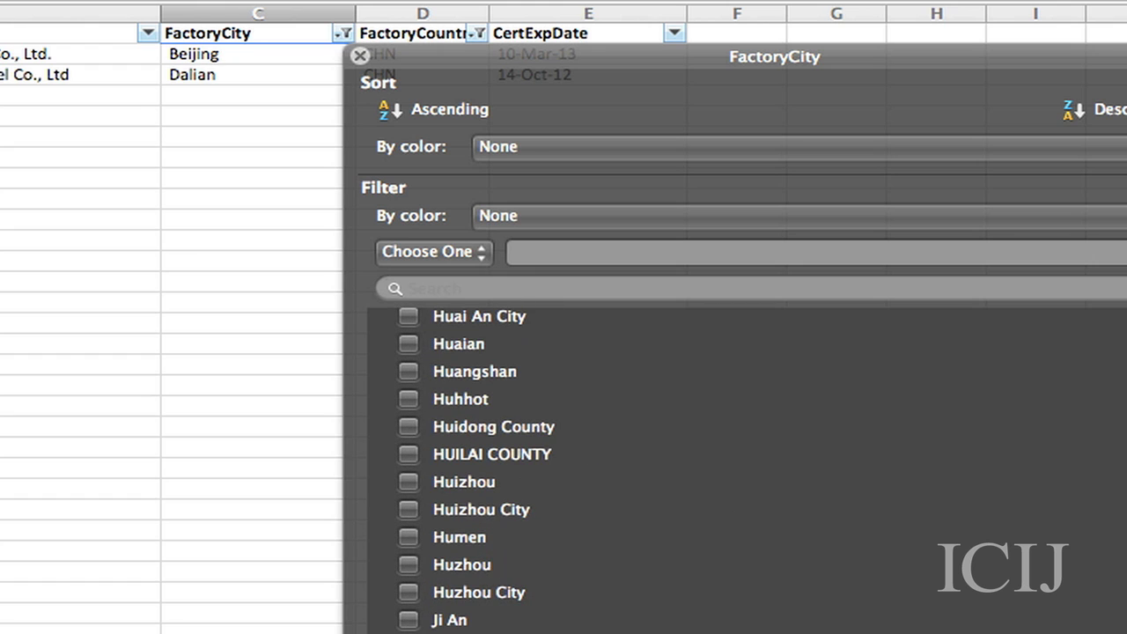
click(408, 619)
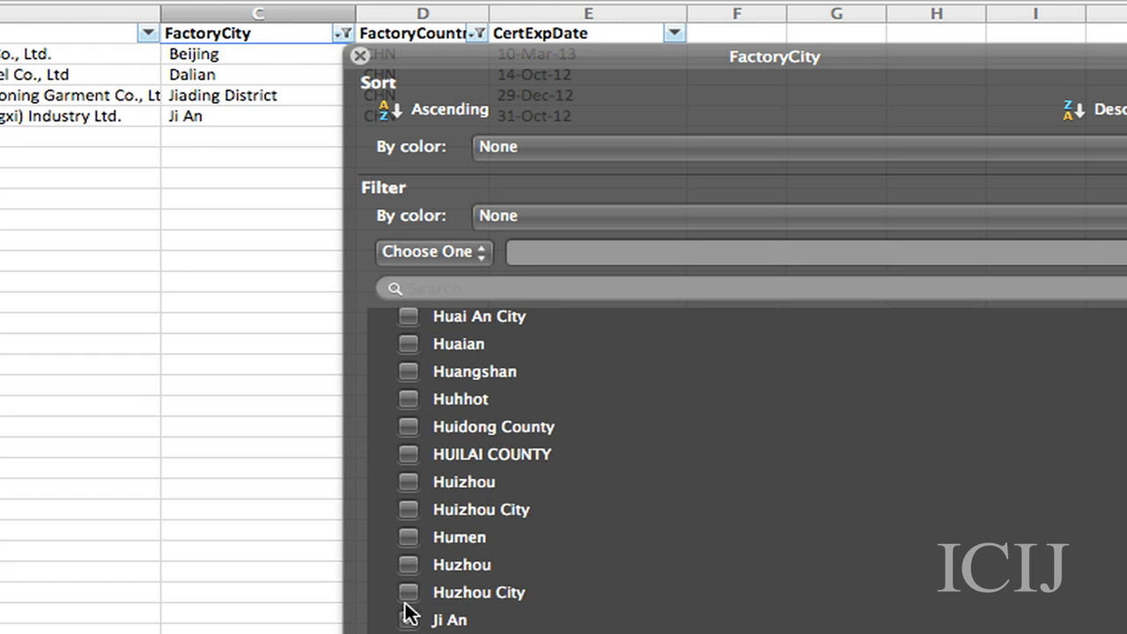
click(408, 591)
click(408, 560)
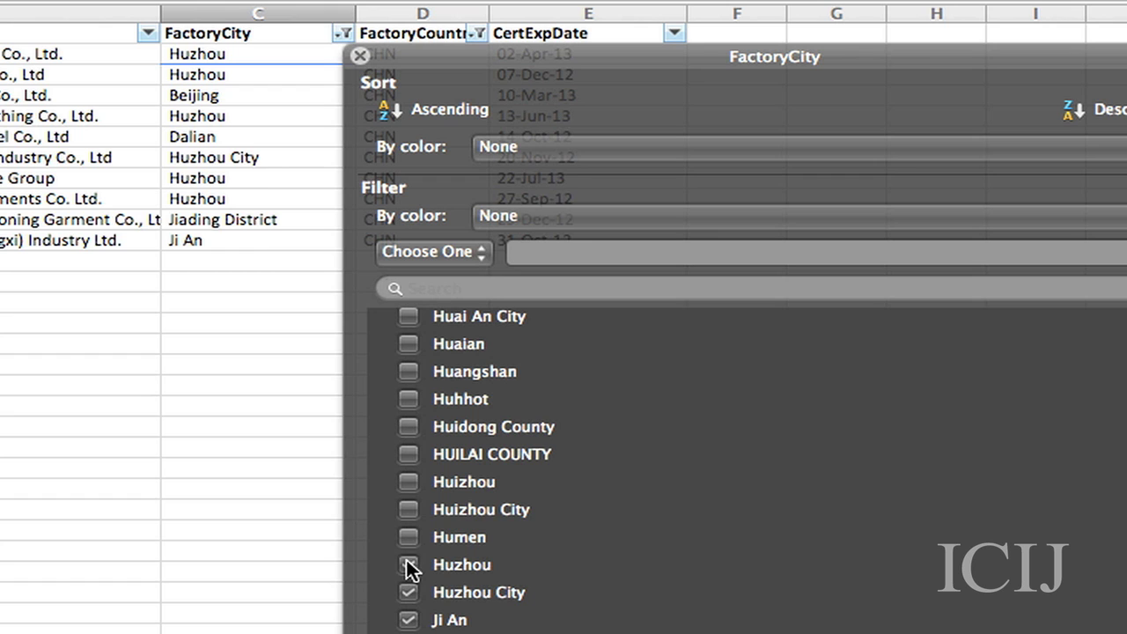
click(407, 537)
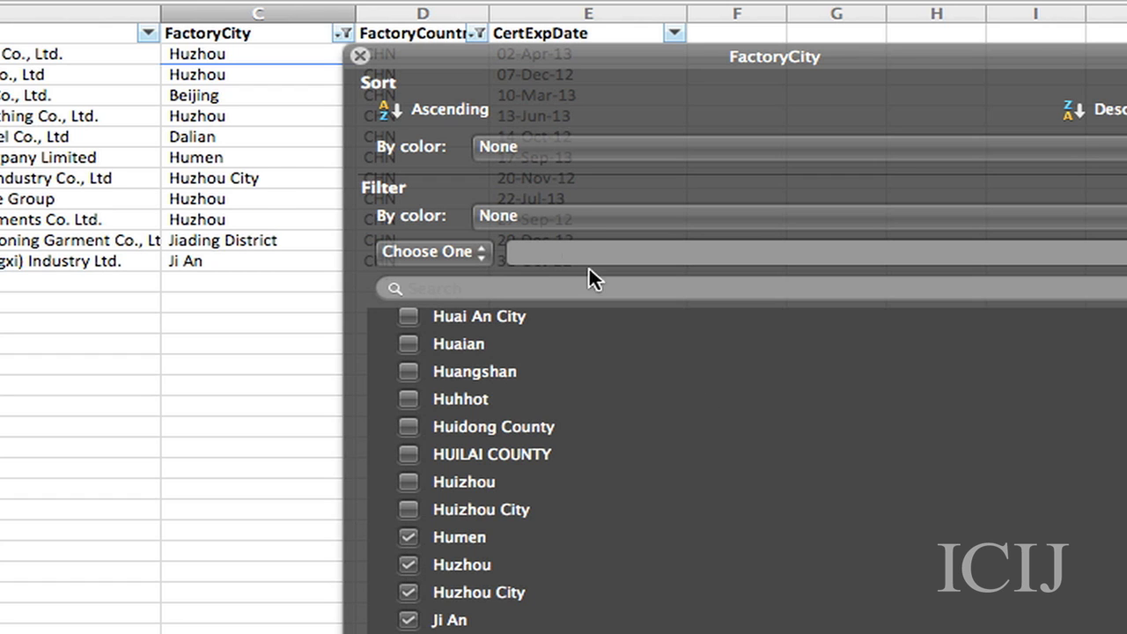
click(361, 56)
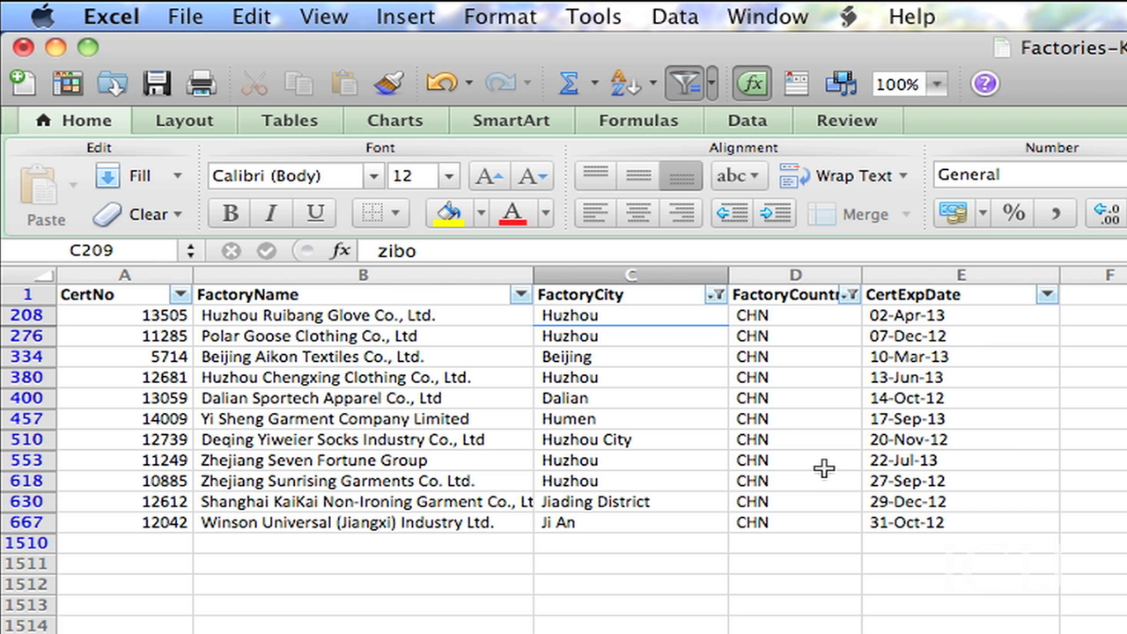
- Copy the filtered factory rows without the header and paste them into a new sheet starting at A1
drag(1027, 521, 132, 316)
key(super+c)
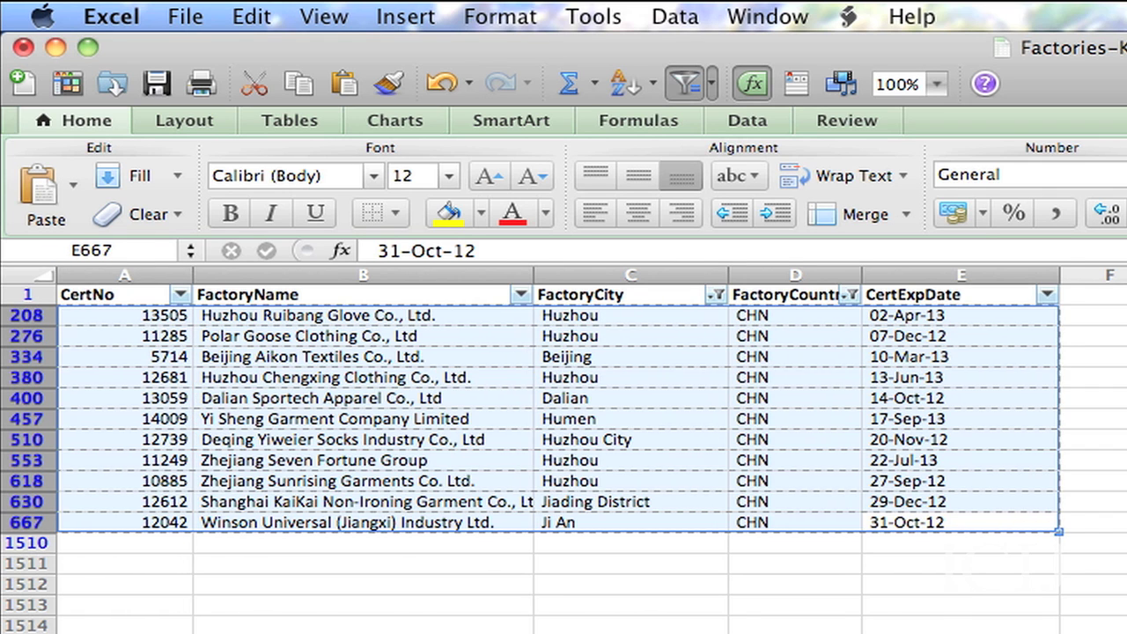
key(shift+F11)
key(super+v)
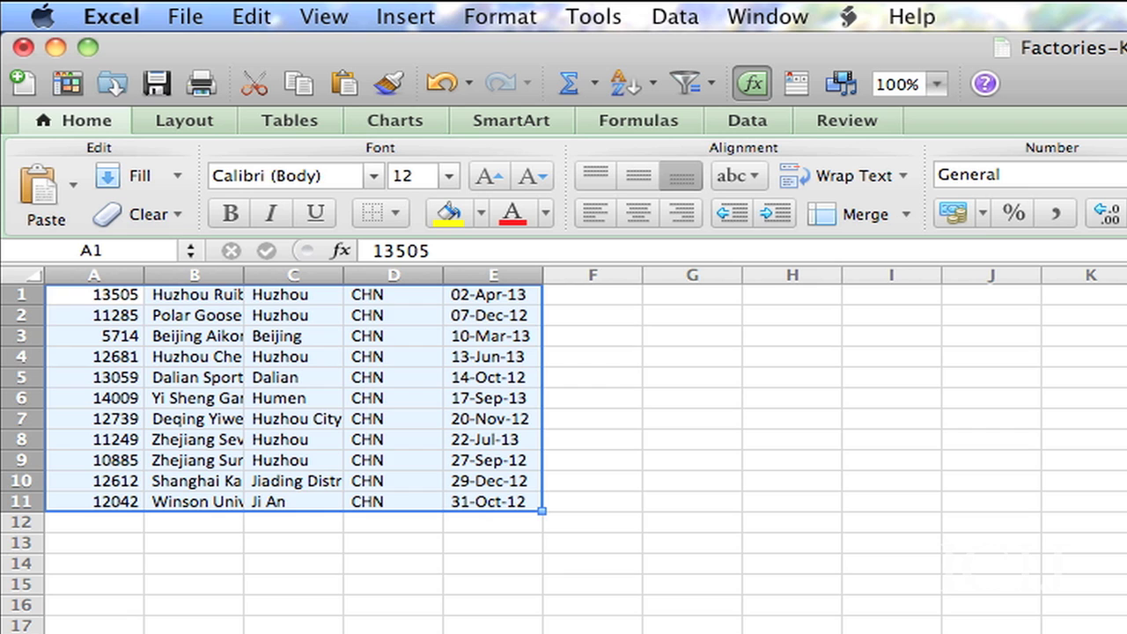
- Insert a blank row above the first pasted factory row
click(19, 297)
right_click(19, 296)
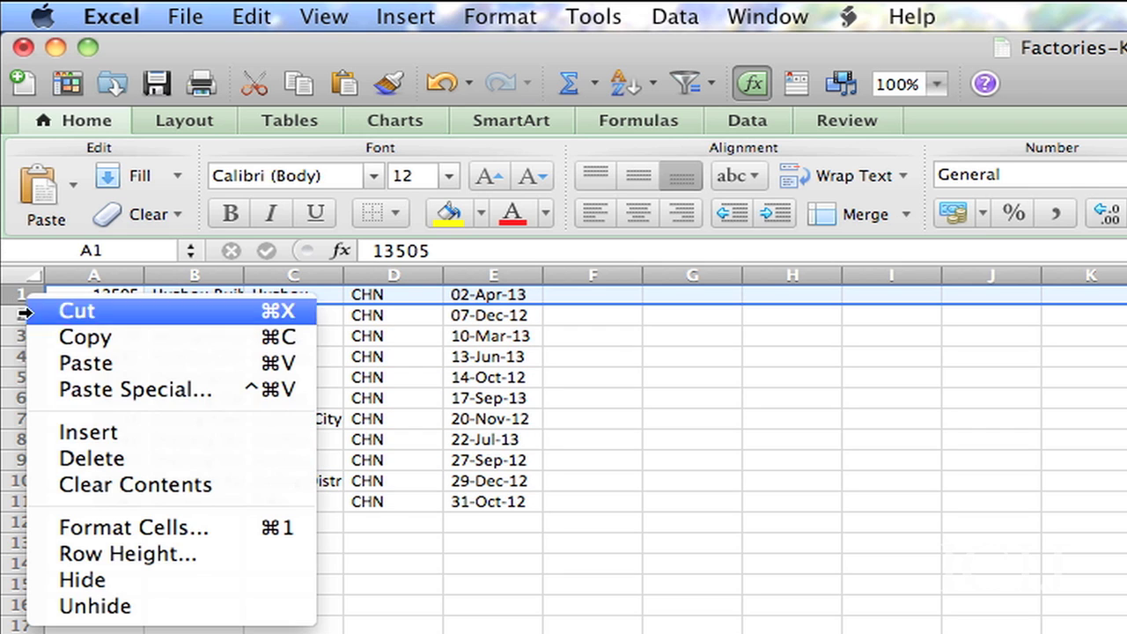
click(46, 432)
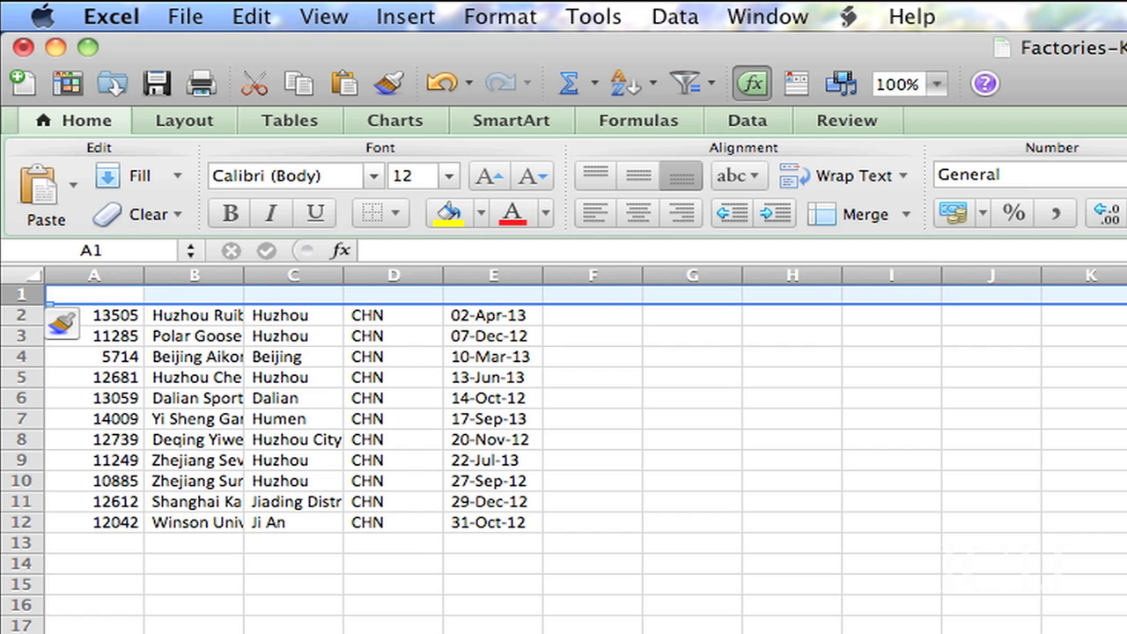
- Copy the header row from the filtered factories list into blank row 1 of the new sheet
key(super+z)
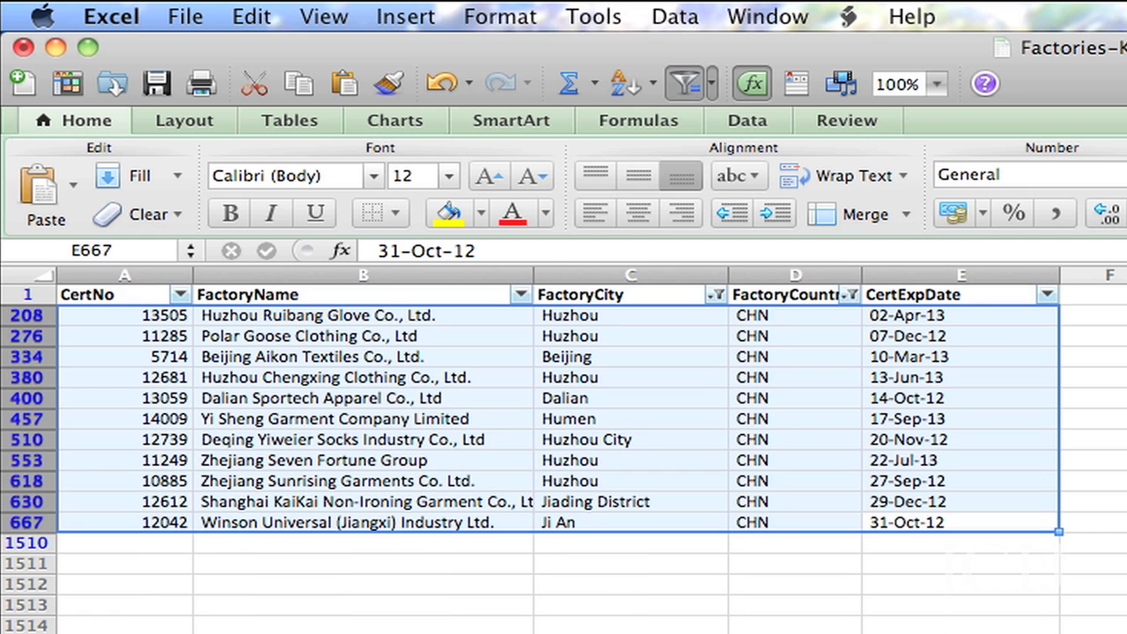
click(19, 297)
key(super+c)
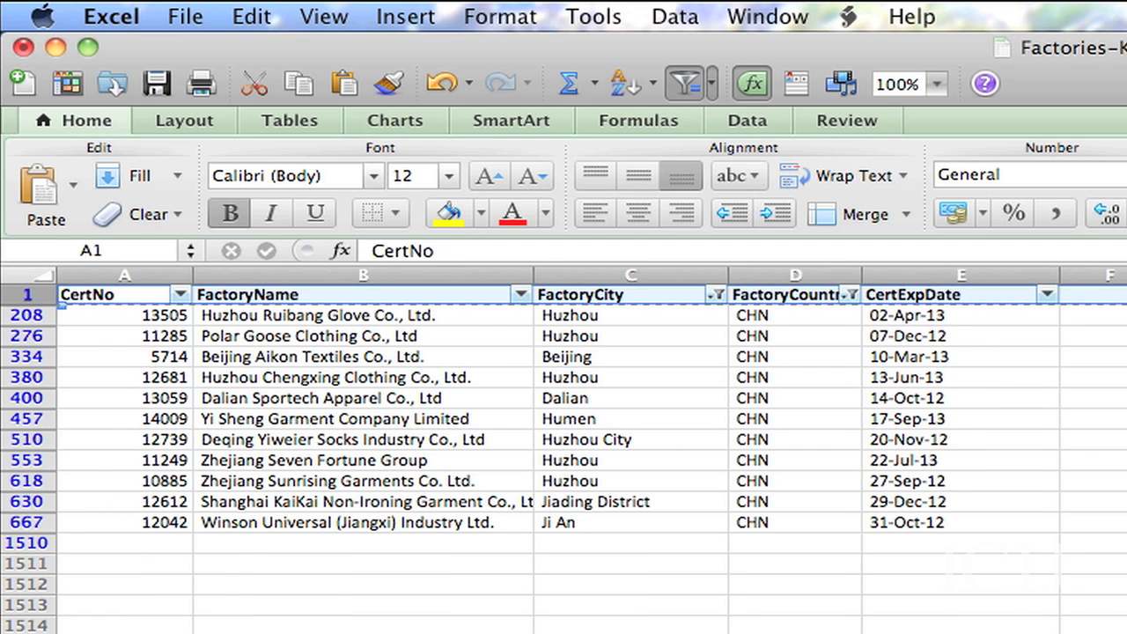
key(super+v)
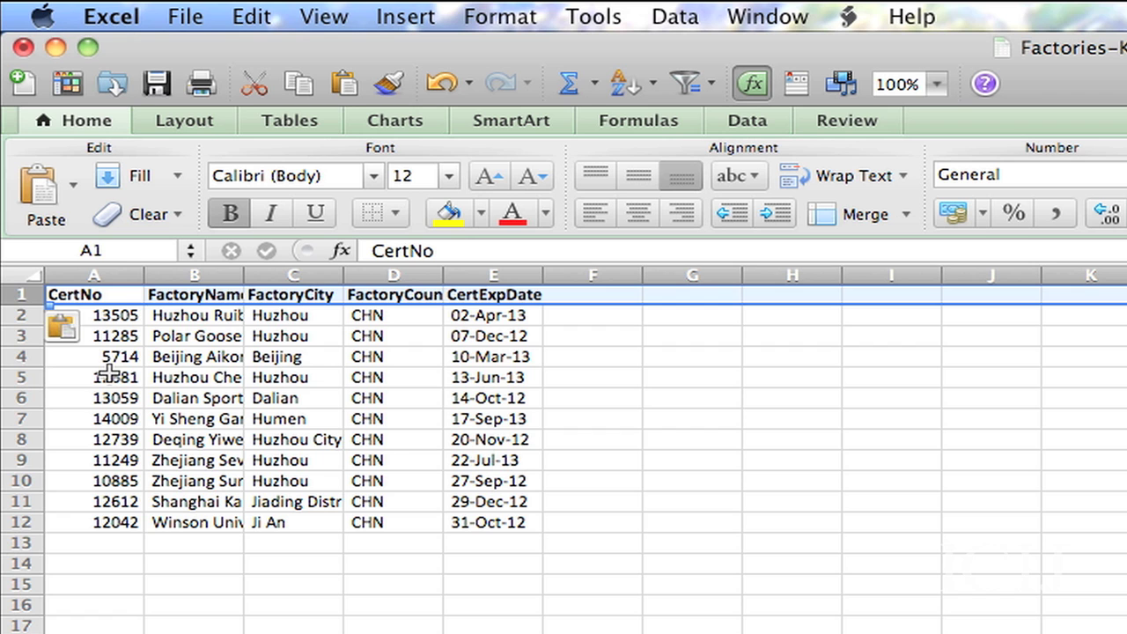
click(306, 480)
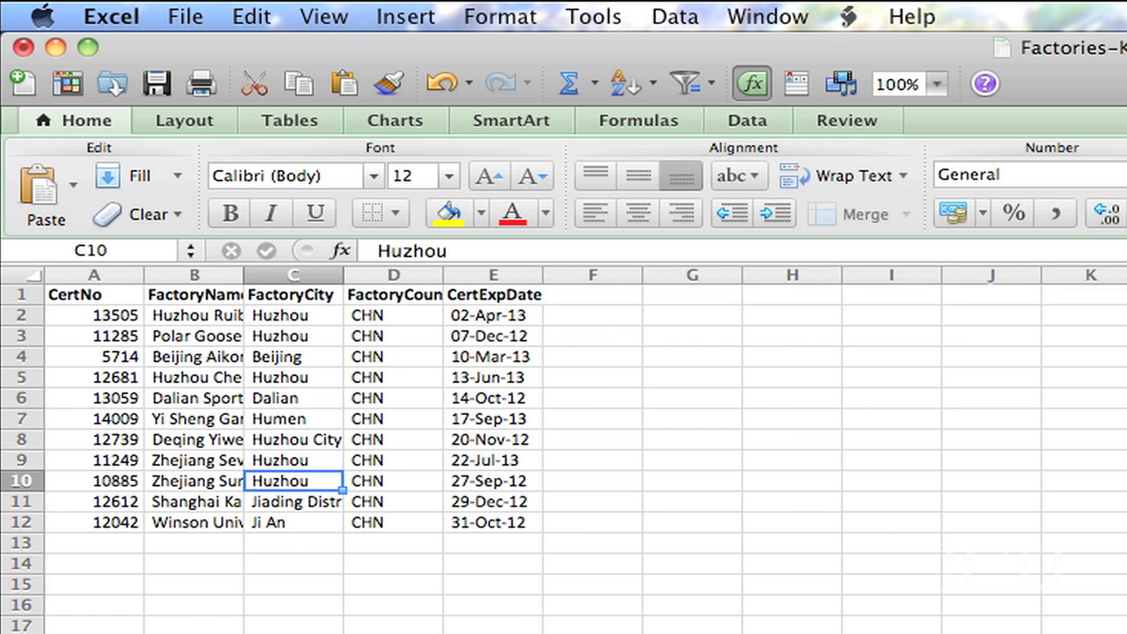
- Return to the original factories list and turn off its filter so that all rows are shown
key(ctrl+Page_Up)
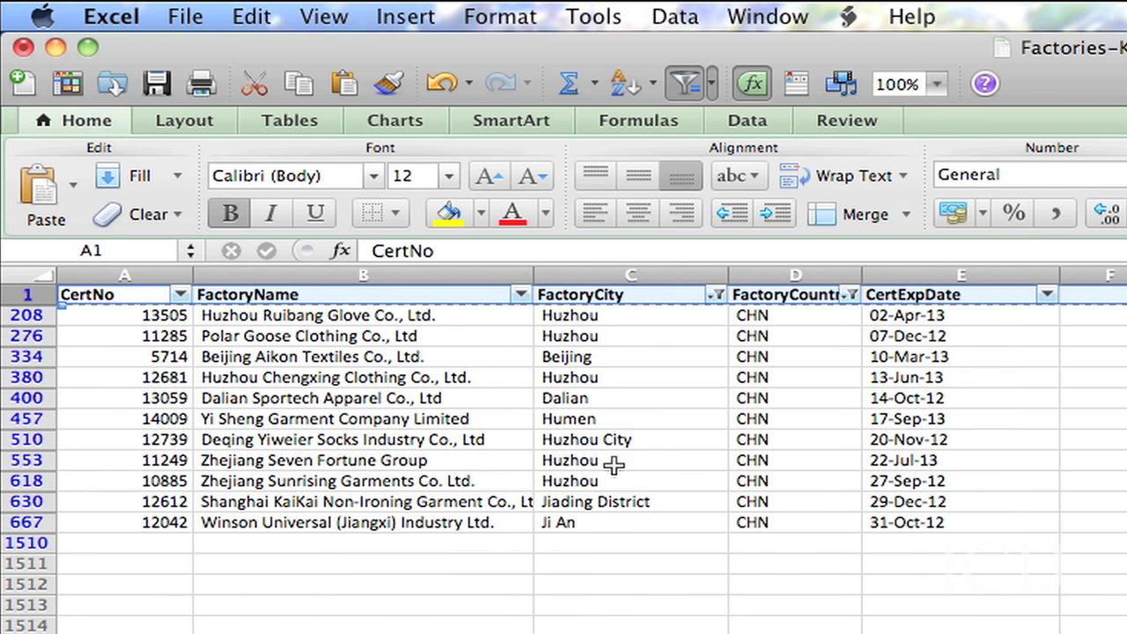
click(673, 16)
click(632, 90)
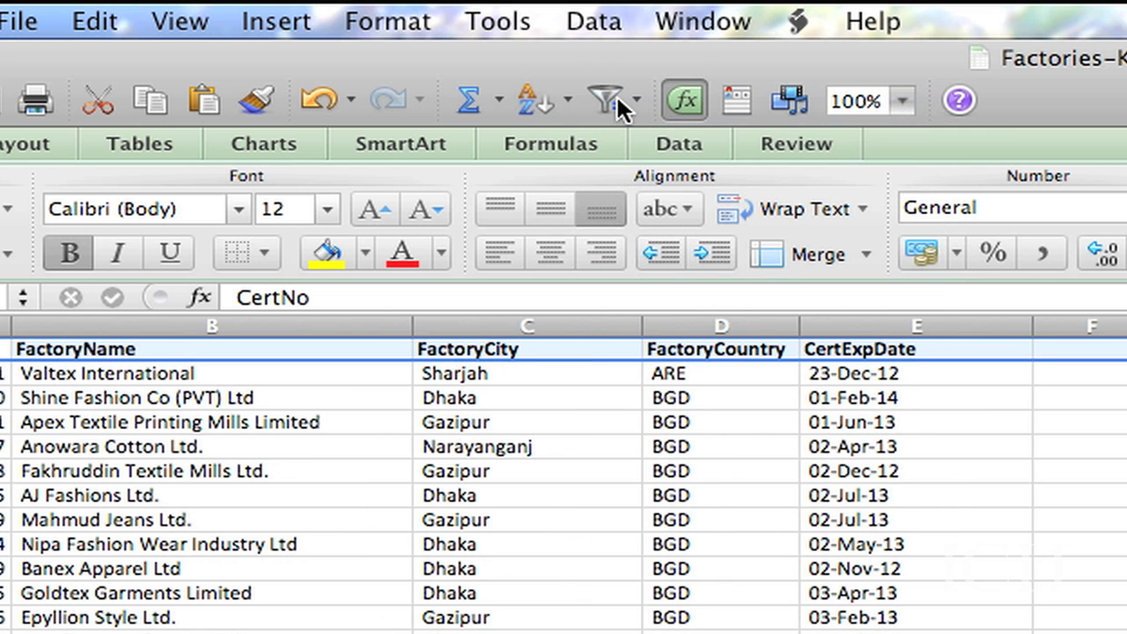
click(1092, 629)
click(722, 629)
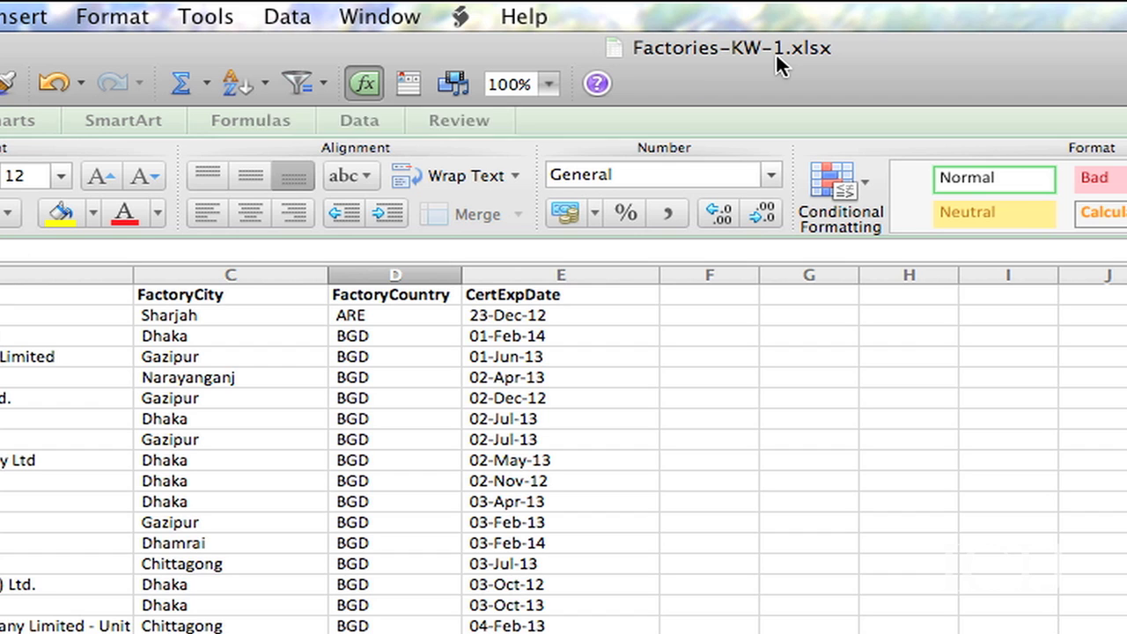
- Save the workbook under the new name Factories-KW-2 on the Desktop as an Excel Workbook (.xlsx)
key(super+shift+s)
click(692, 164)
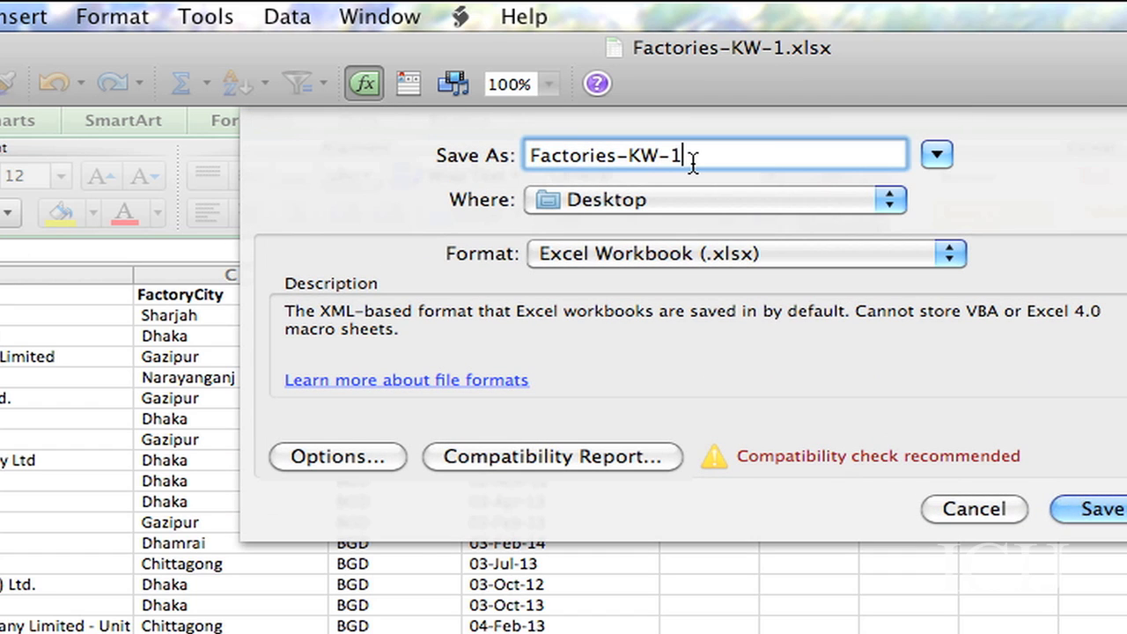
key(BackSpace)
text(2)
click(1073, 512)
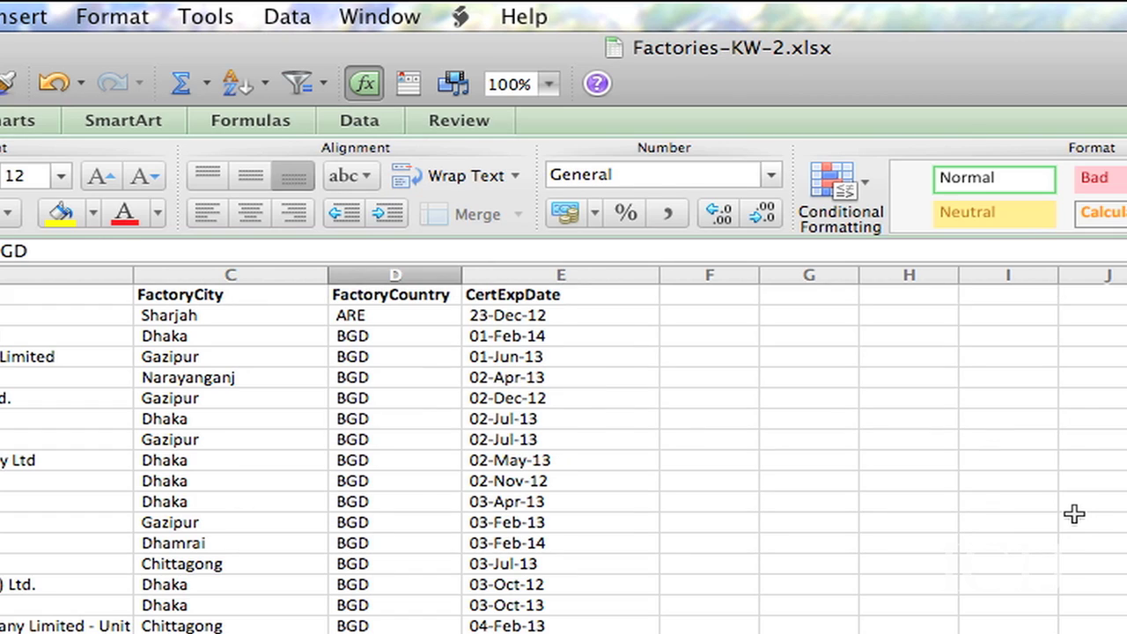